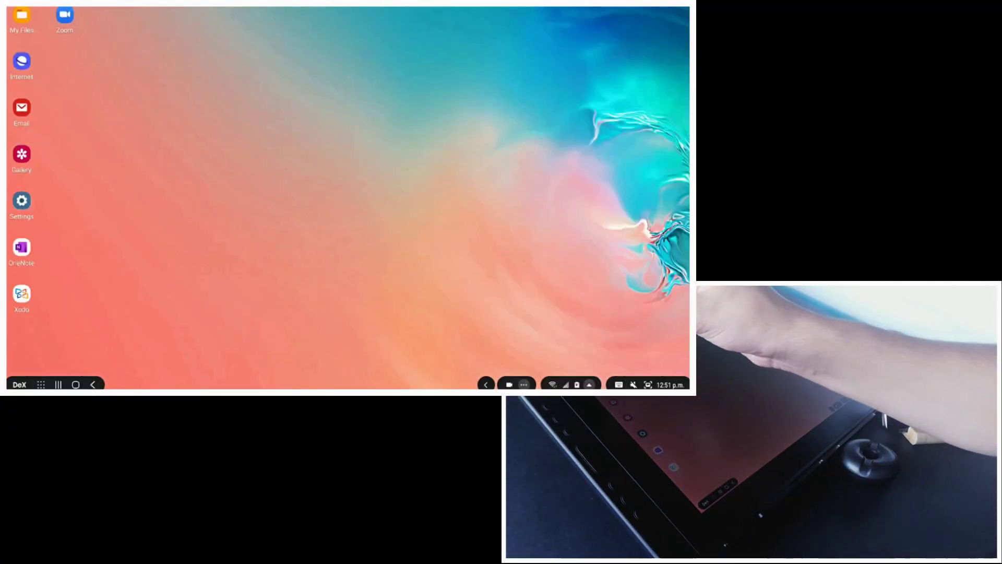
Step: Start a new Zoom meeting with the camera off and show the share options
click(64, 19)
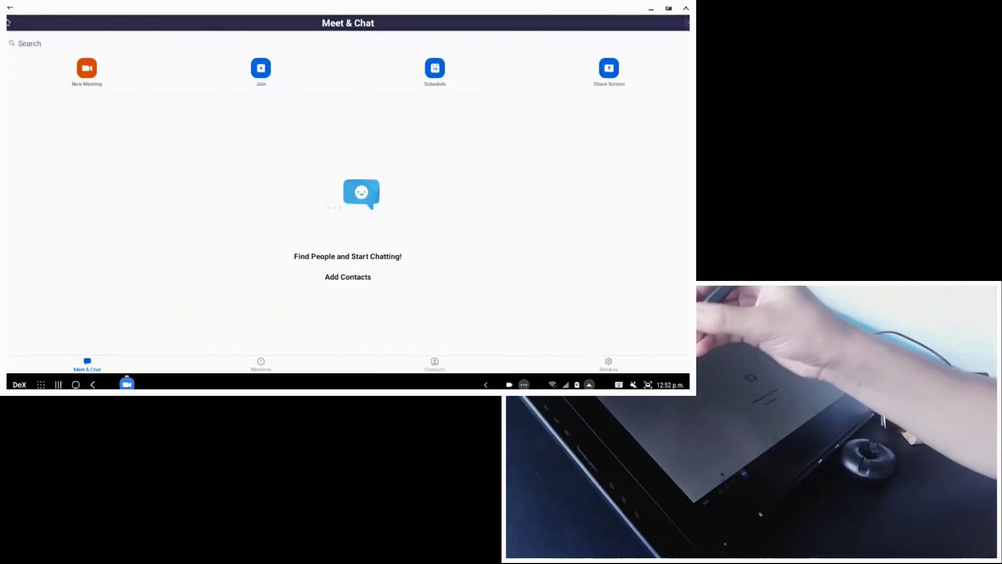
click(86, 68)
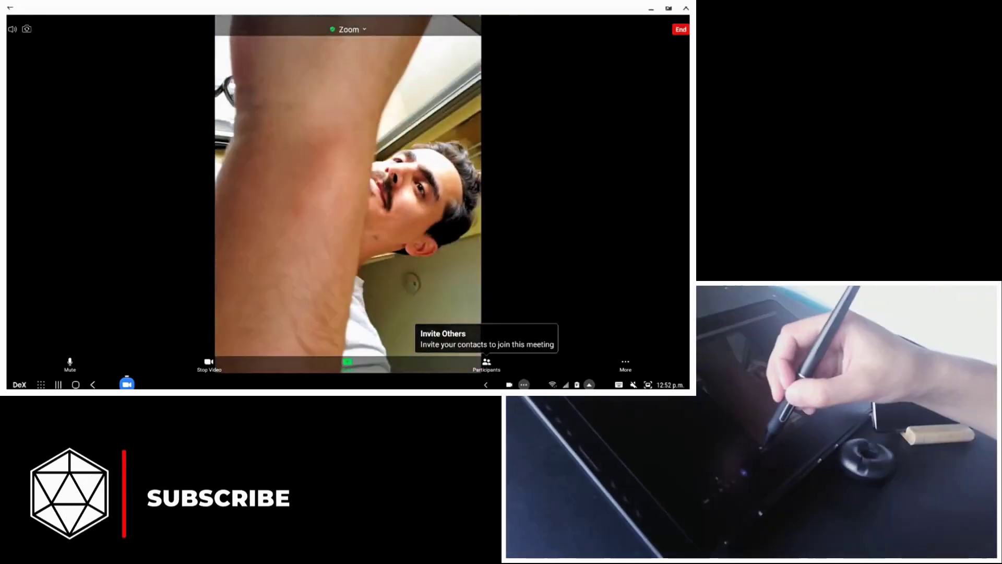
click(208, 366)
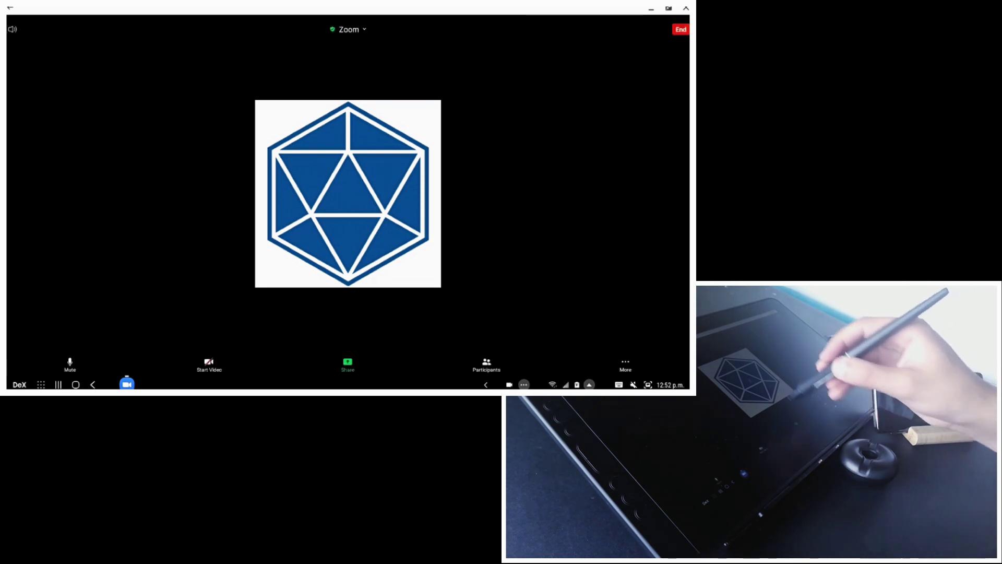
click(347, 366)
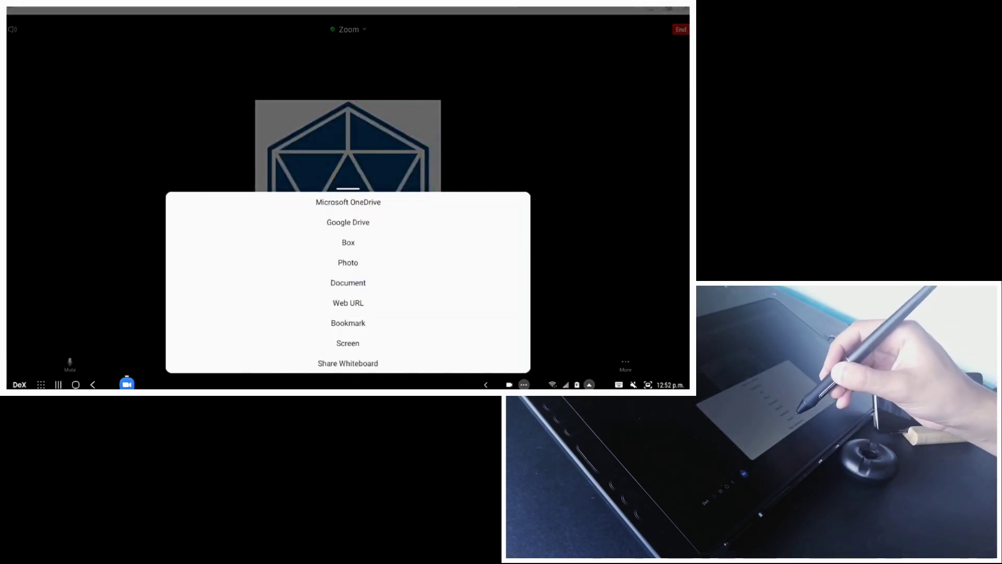
Step: Share a whiteboard, underline the 'Example 1' heading and draw a red triangle below it
click(348, 364)
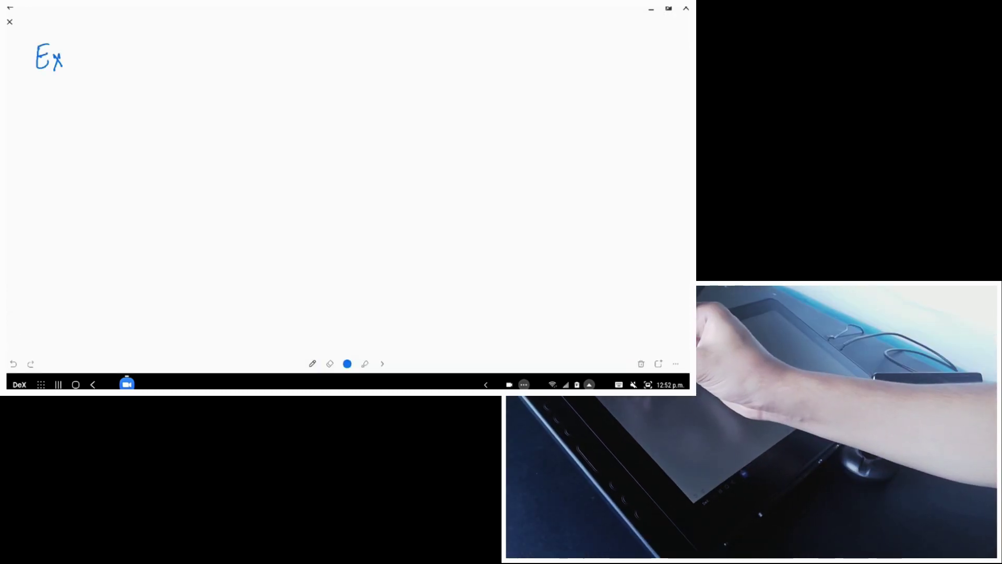
drag(31, 73, 144, 65)
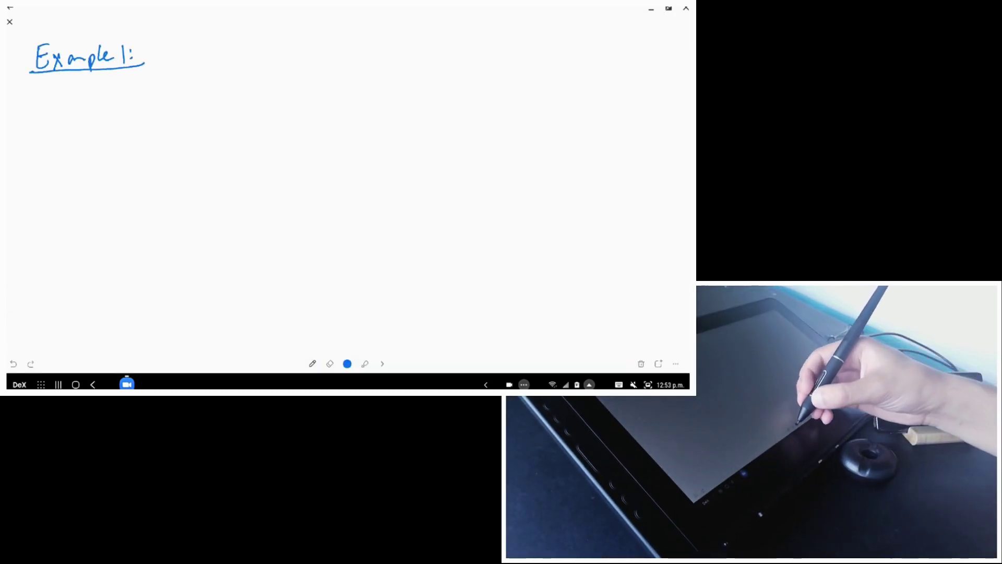
click(330, 364)
drag(45, 92, 39, 157)
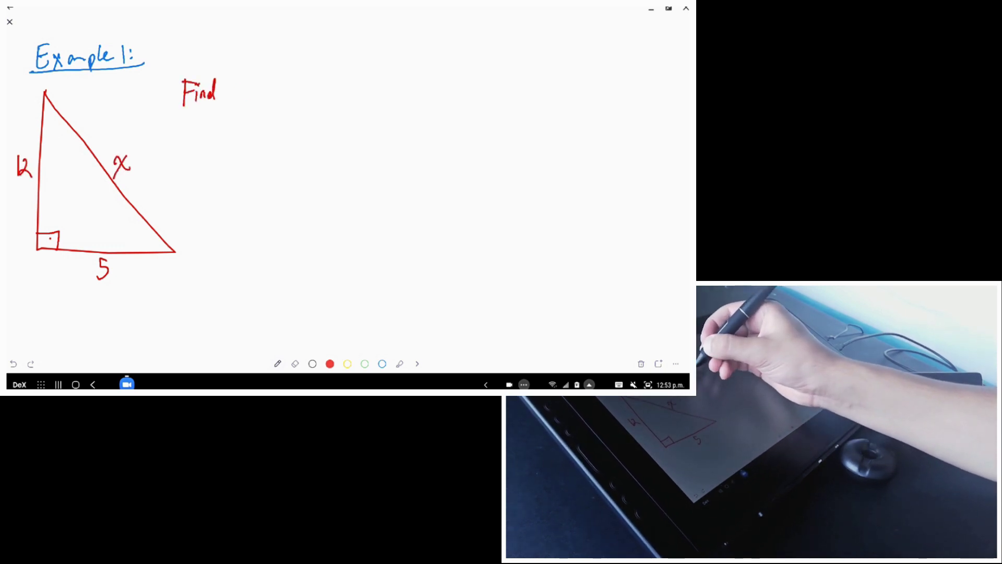
Step: Write 'x:' after 'Find' on the whiteboard, then stop sharing and close it
drag(235, 84, 242, 98)
drag(248, 83, 237, 98)
click(256, 87)
click(257, 95)
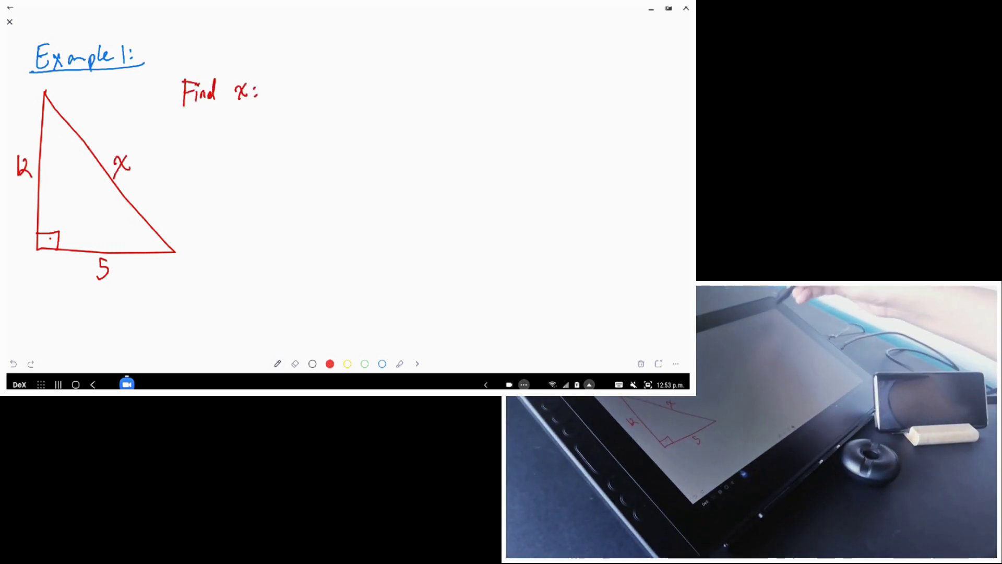
click(9, 21)
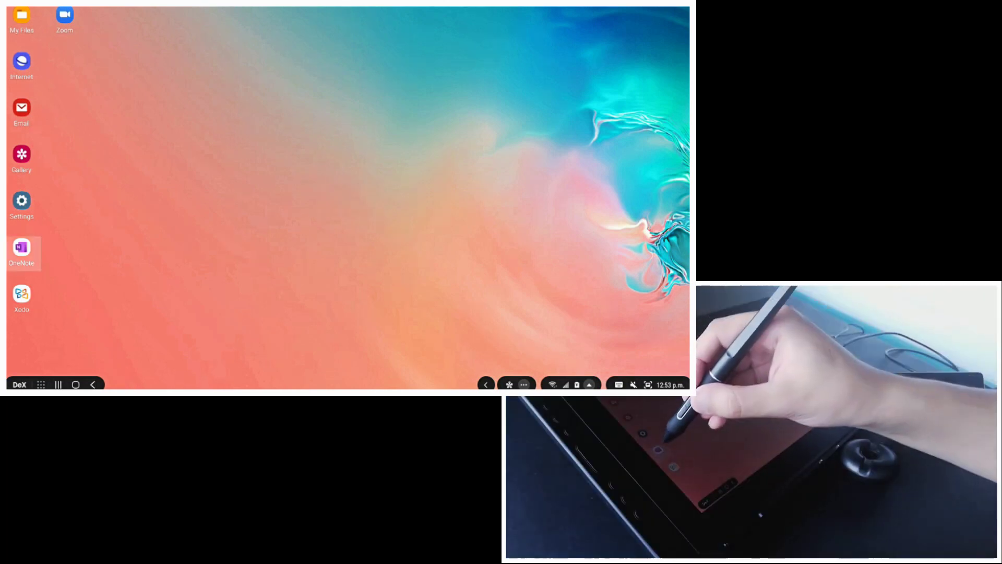
Step: Open OneNote, underline 'Example 1' and add an arrowhead to the x-axis
double_click(21, 251)
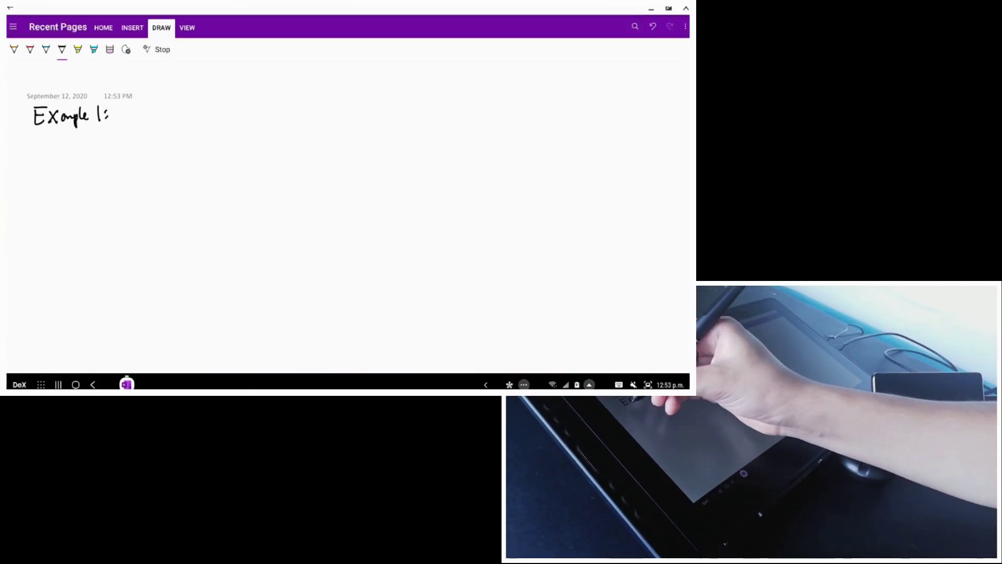
drag(32, 126, 108, 124)
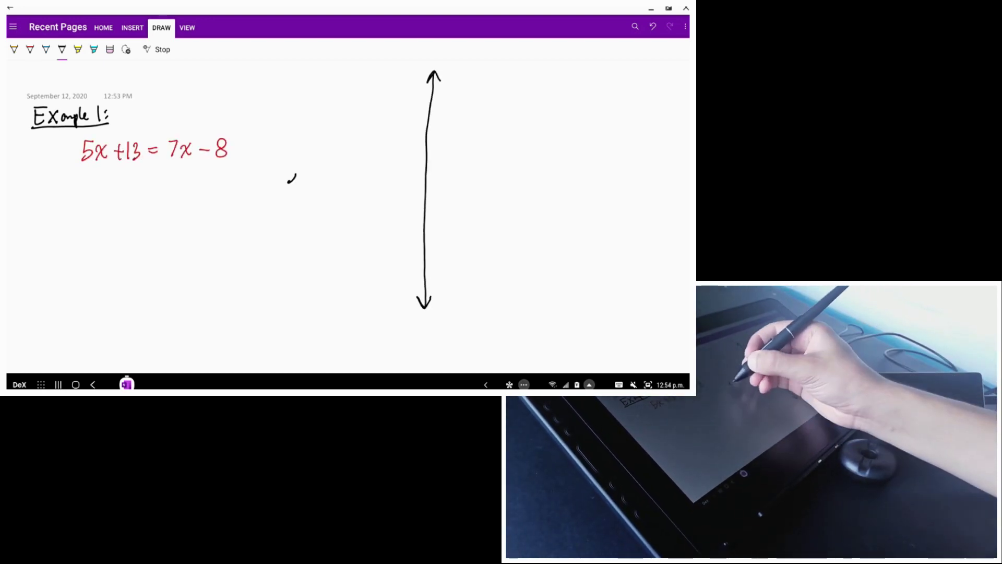
drag(563, 167, 563, 192)
Step: Draw a blue line with an arrowhead through the axes, plus a green vertical line
click(46, 49)
drag(332, 229, 330, 240)
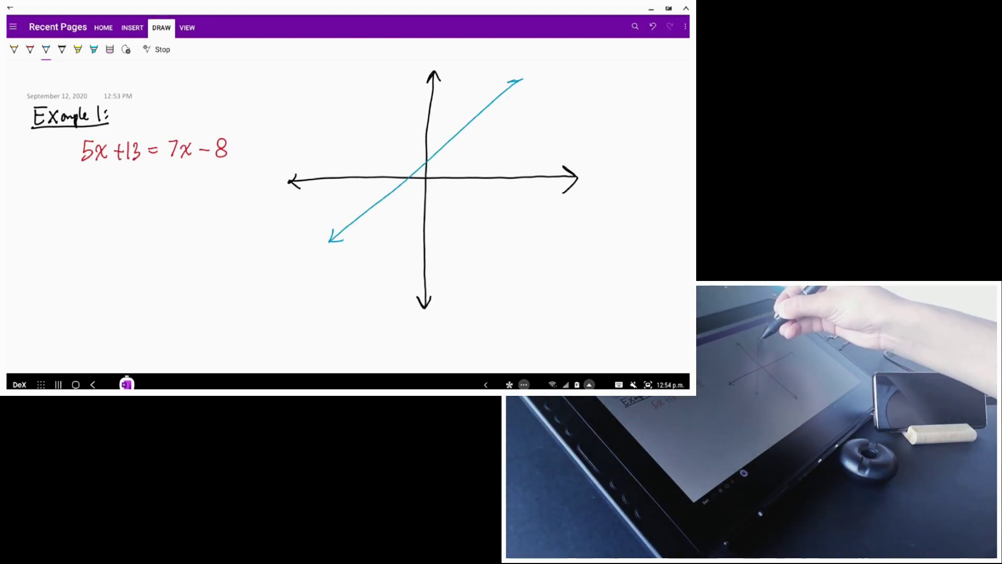
drag(522, 79, 521, 92)
click(13, 48)
drag(462, 259, 451, 85)
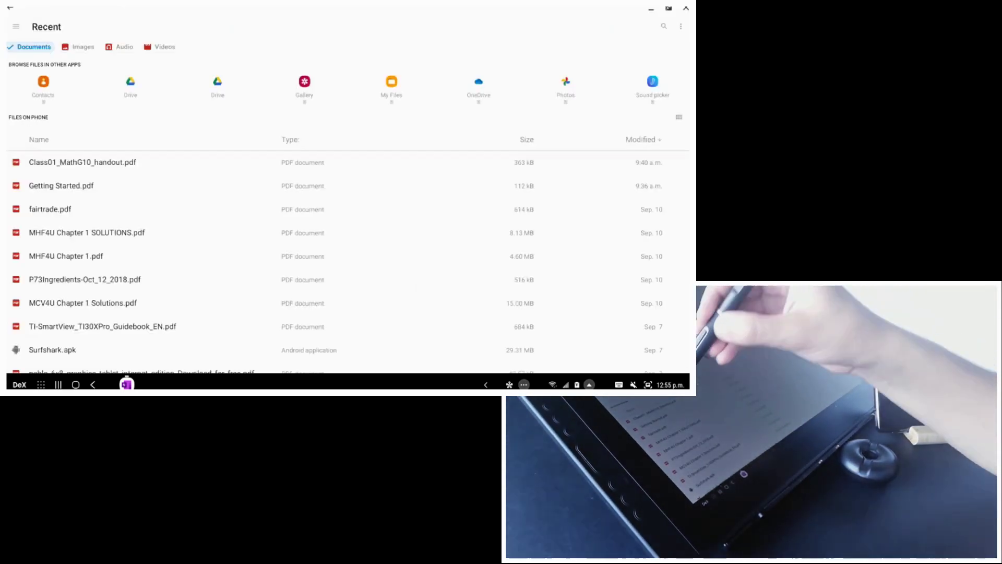
Step: Insert the linear-systems handout PDF onto the page as a printout
click(90, 161)
click(219, 205)
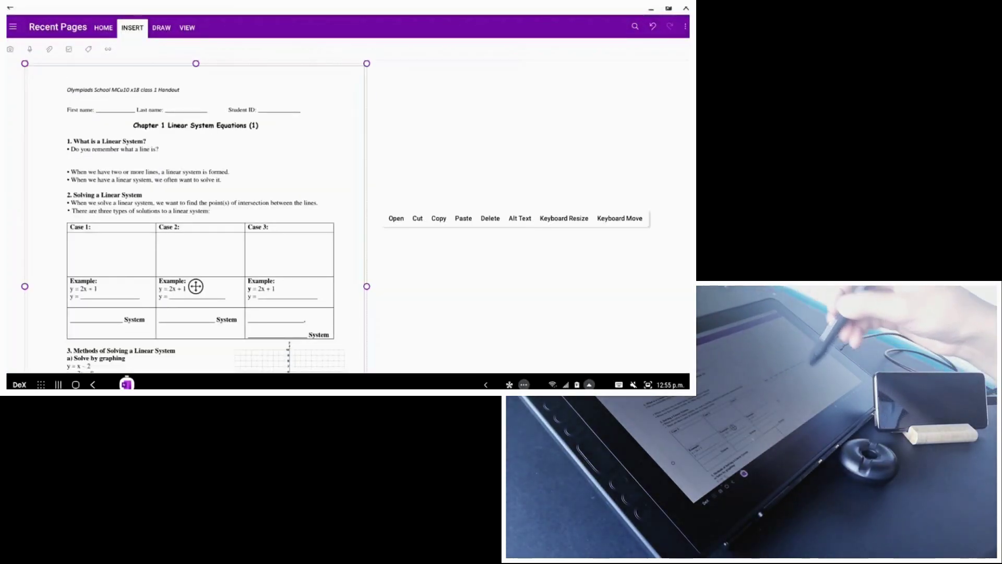
scroll(197, 286, down, 3)
ctrl+scroll(276, 168, up, 2)
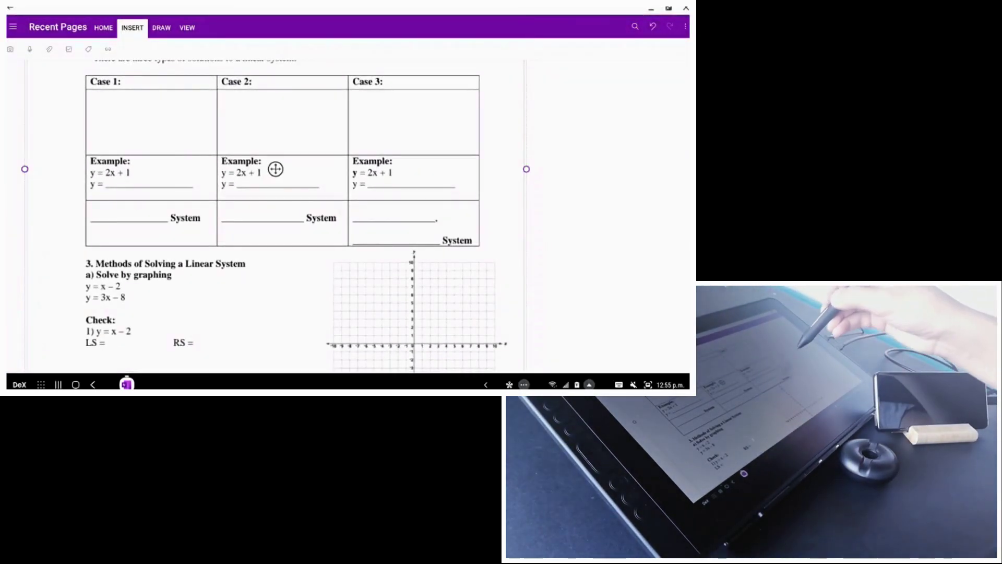
drag(275, 169, 271, 298)
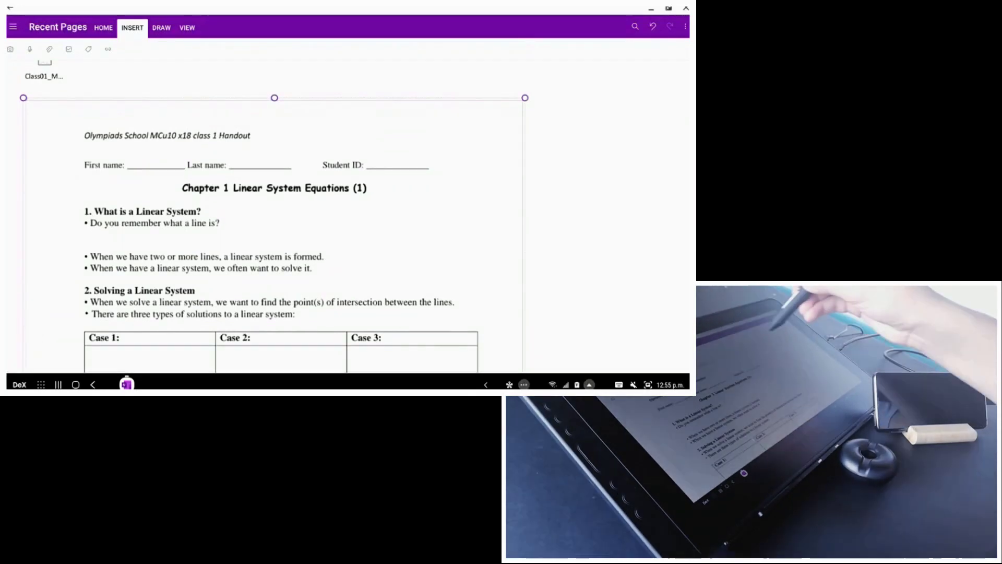
click(162, 27)
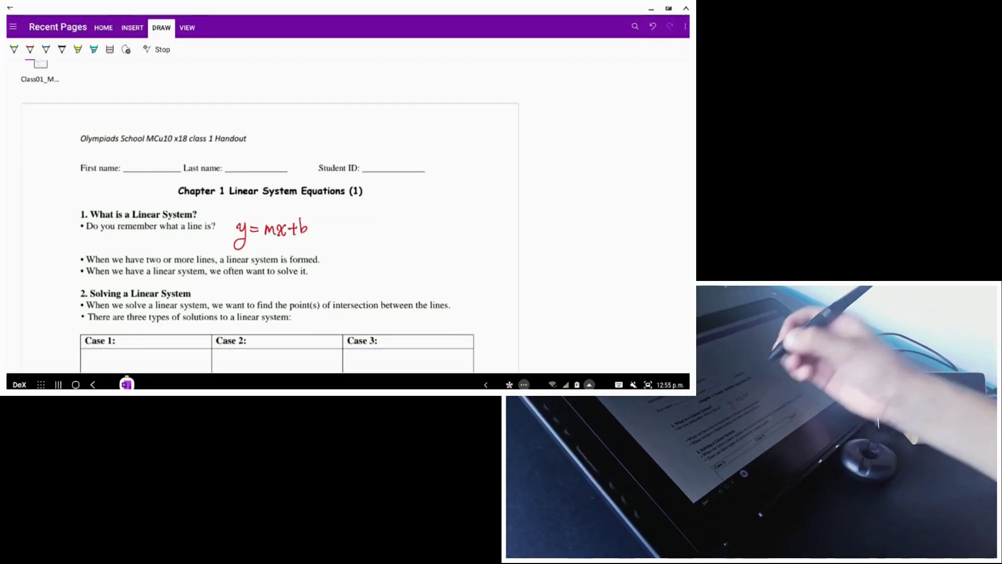
scroll(274, 235, down, 3)
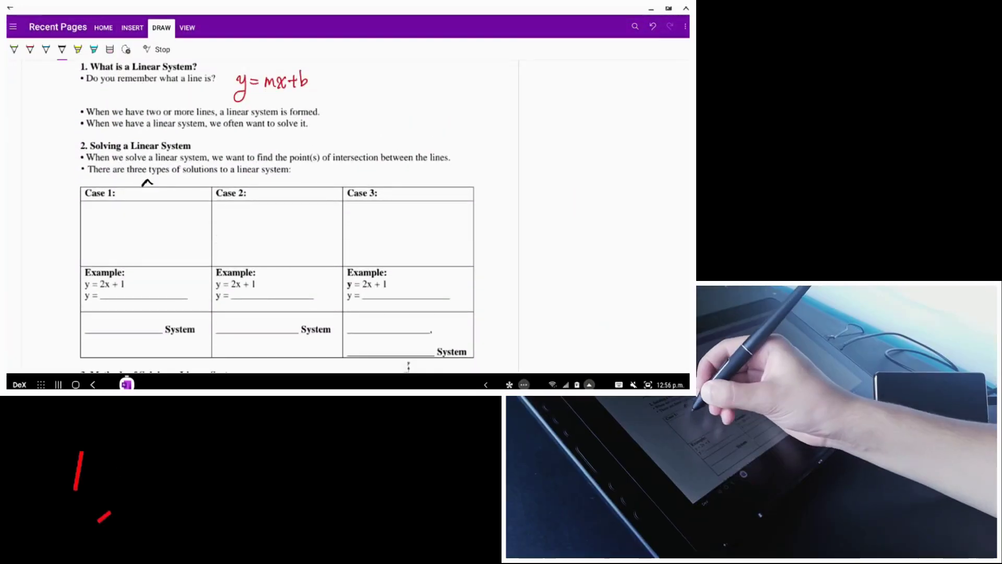
Step: Draw axes in the Case 1, Case 2 and Case 3 table cells
drag(146, 183, 142, 275)
drag(112, 223, 82, 221)
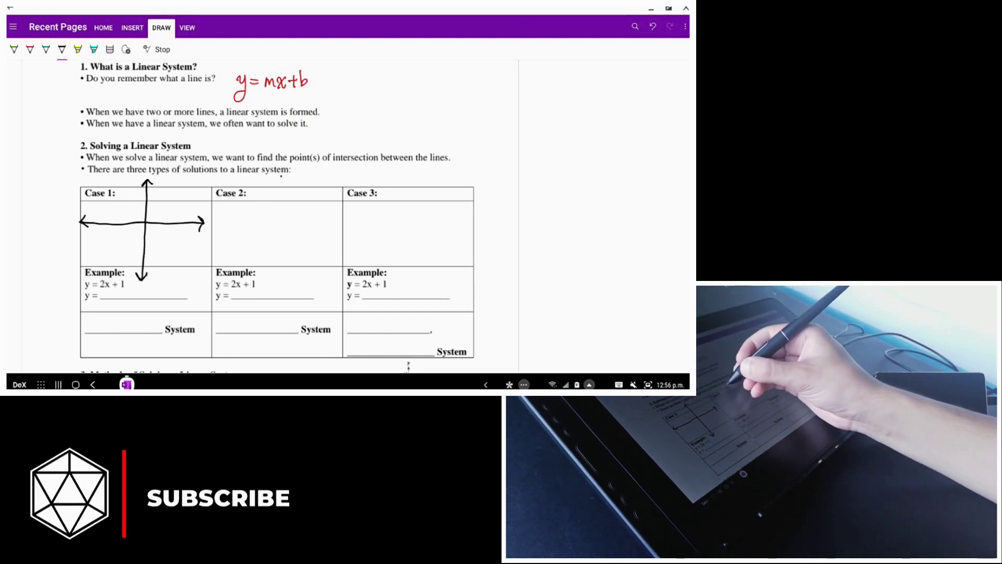
drag(277, 273, 289, 272)
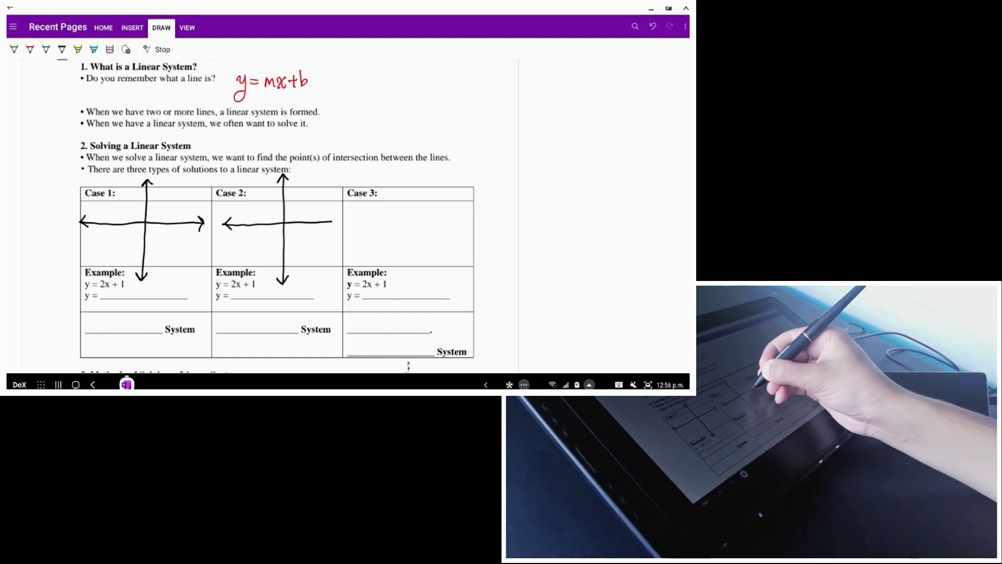
drag(416, 266, 416, 281)
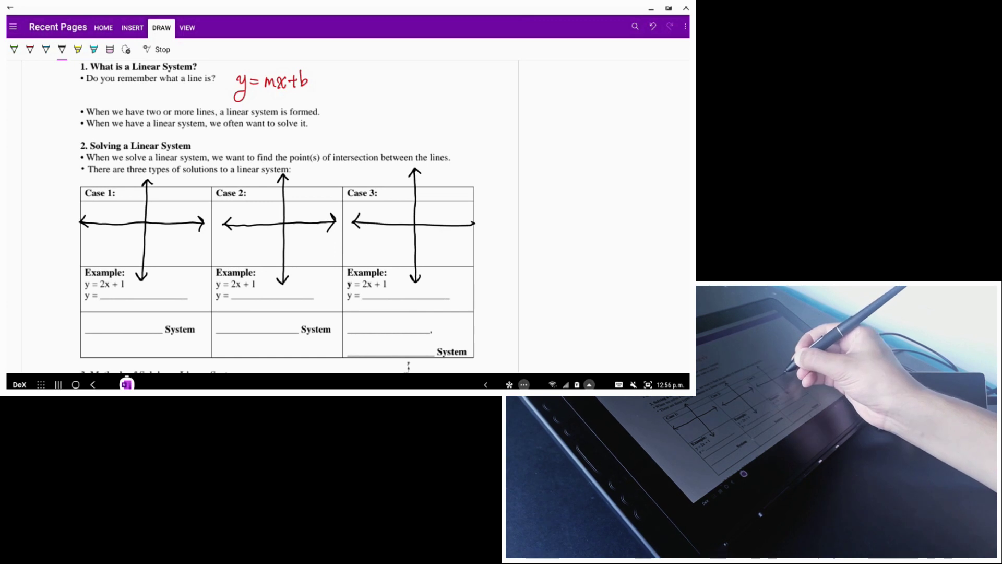
Step: Draw red lines across the Case axes, highlight the Case 1 intersection yellow and y = mx+b cyan
click(30, 48)
drag(189, 187, 196, 193)
drag(118, 178, 122, 180)
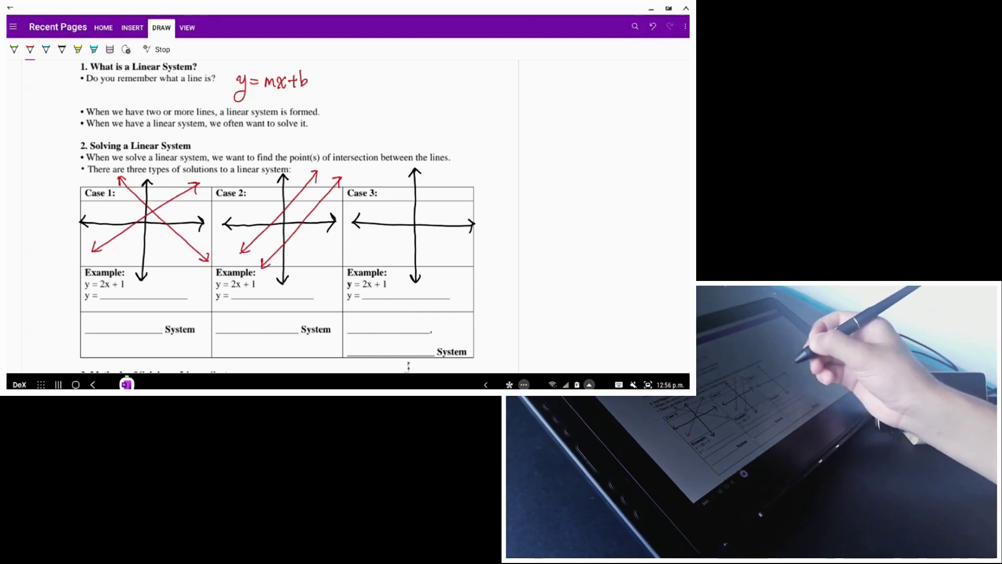
click(93, 49)
drag(148, 207, 157, 215)
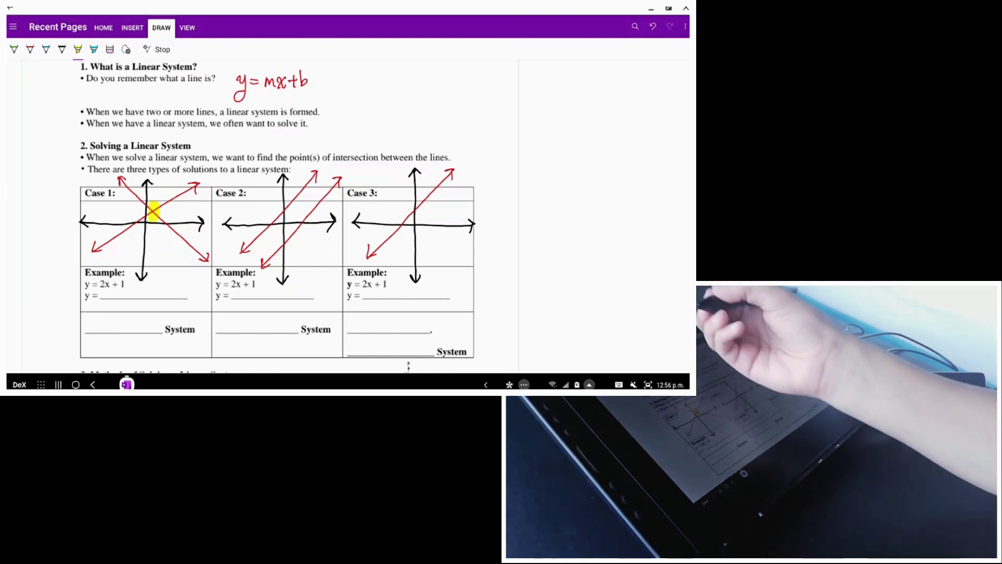
drag(234, 79, 331, 83)
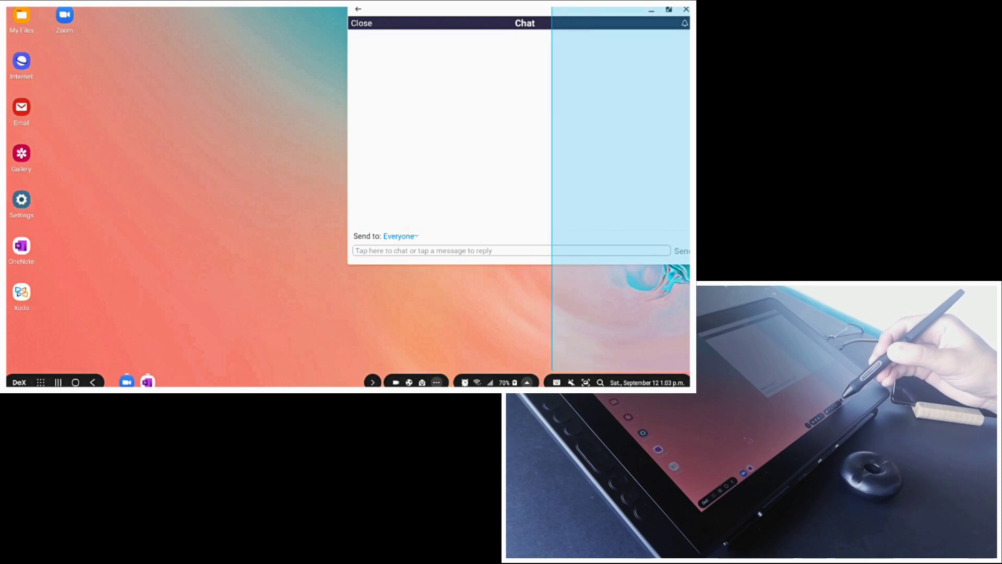
Step: Dock the Zoom chat beside a narrowed OneNote window and send 'hello everyone'
drag(470, 10, 688, 10)
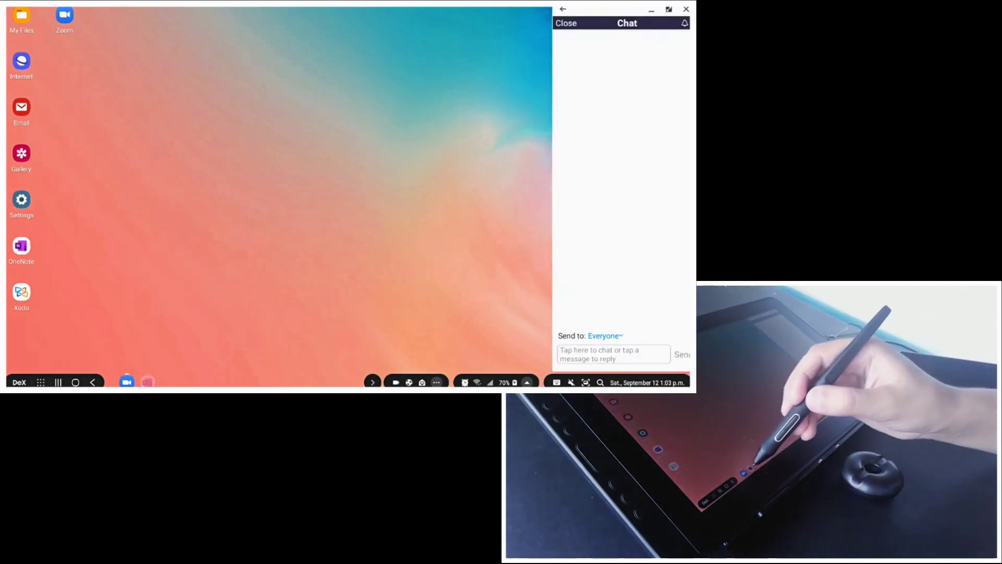
click(147, 381)
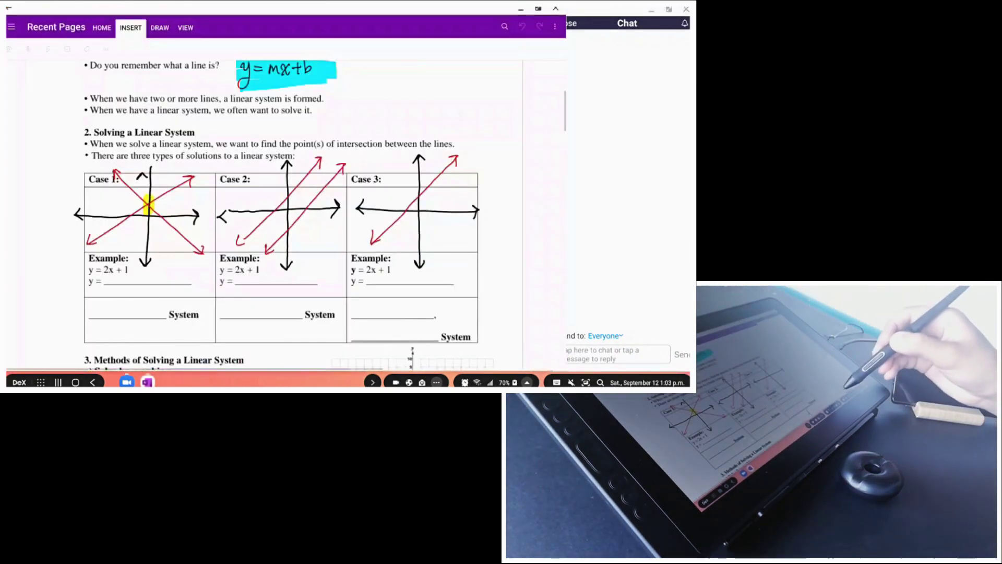
drag(566, 196, 548, 195)
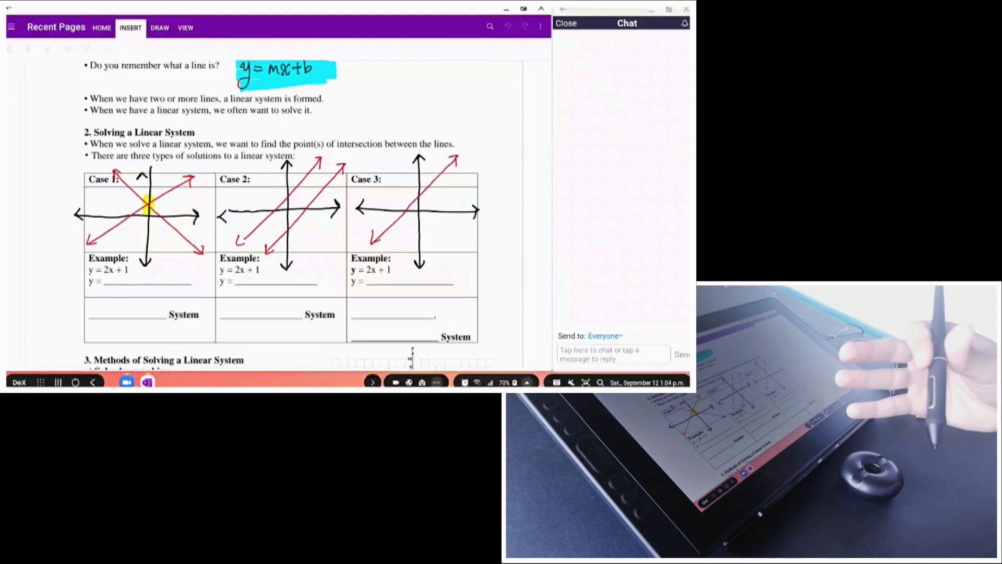
scroll(275, 212, up, 5)
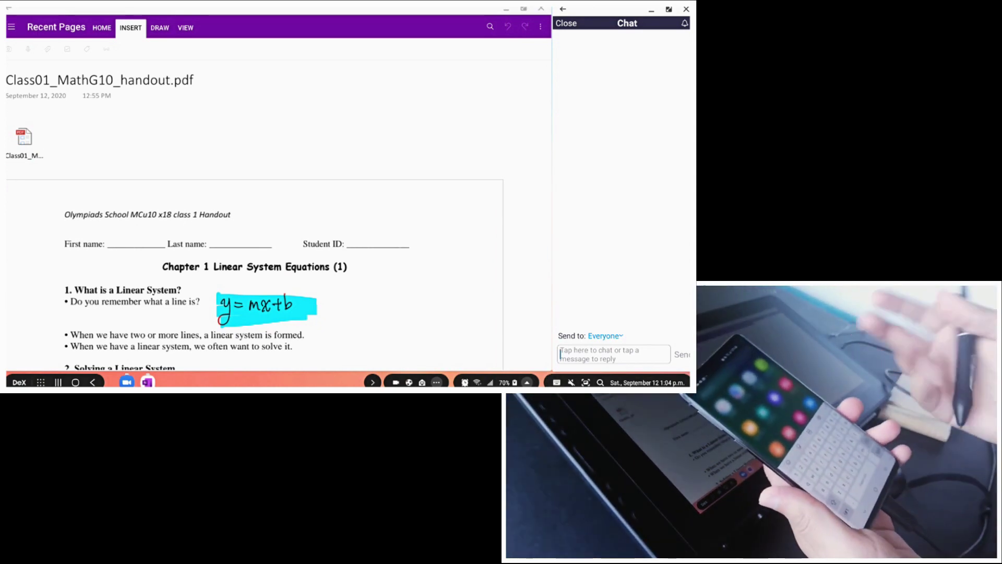
text(hello )
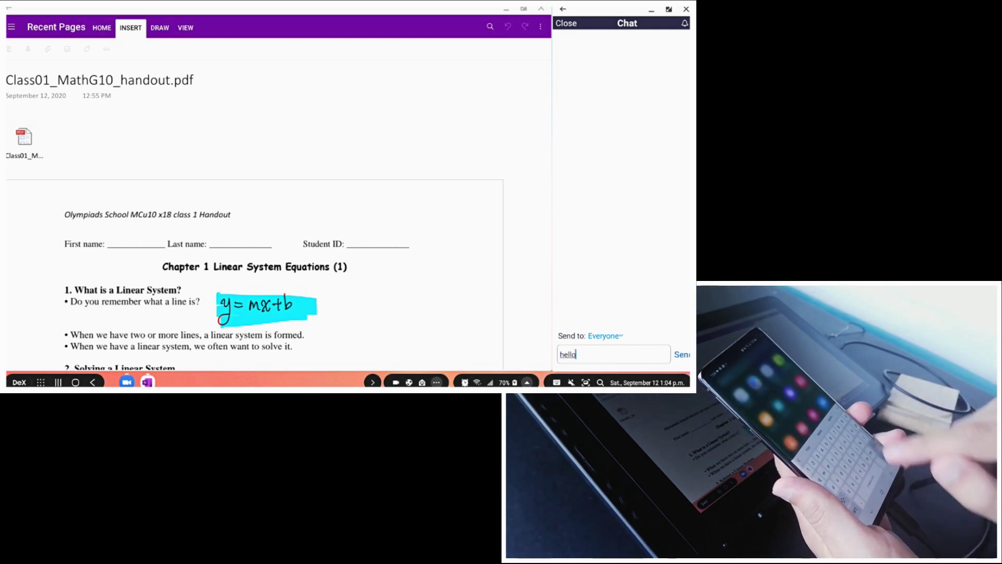
text(everyone)
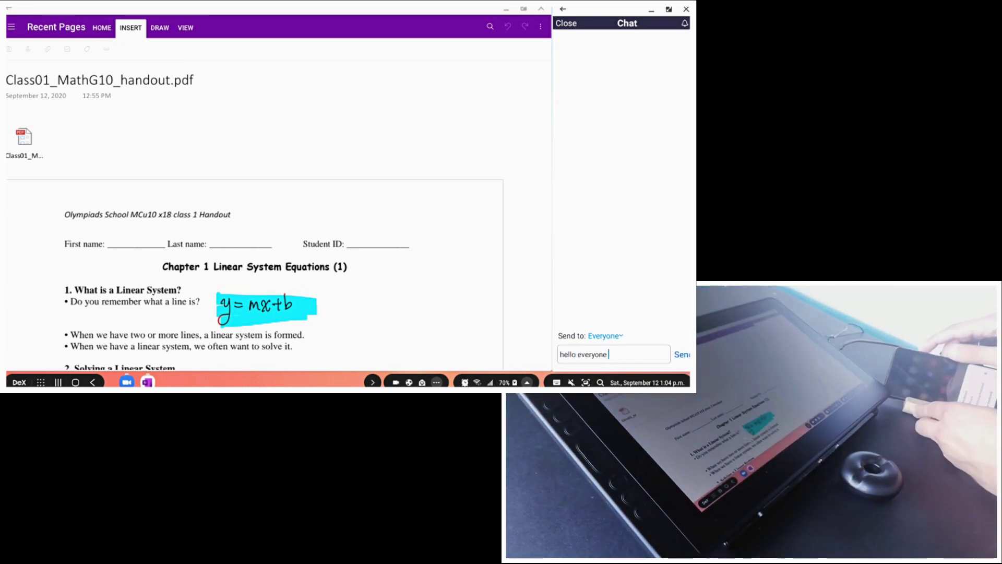
key(Return)
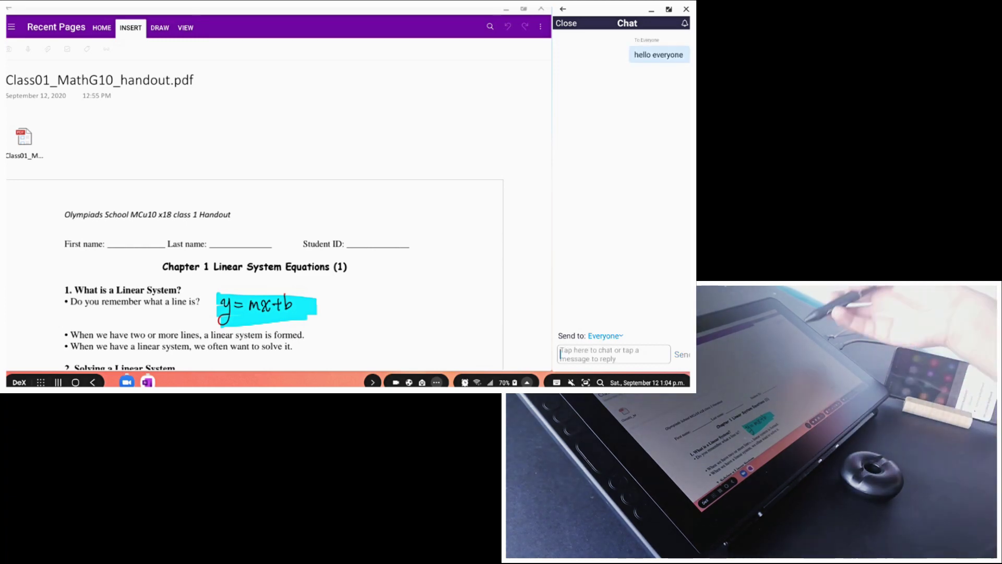